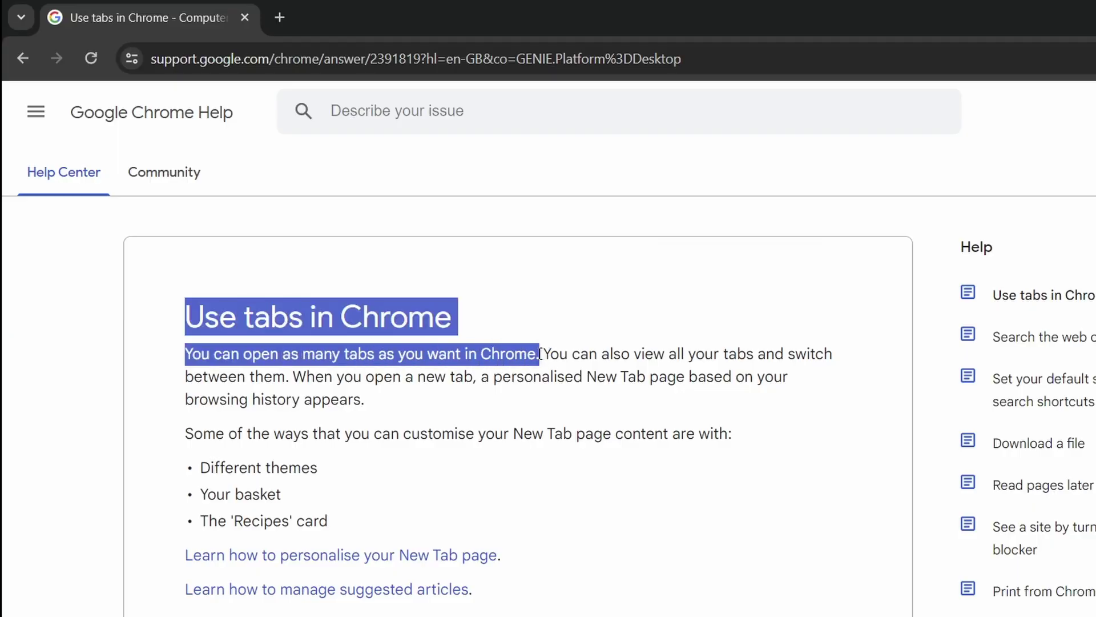
Step: Open several new blank tabs with Ctrl+T, then close the extra ones with Ctrl+W
{"action": "left_click", "coordinate": [279, 19]}
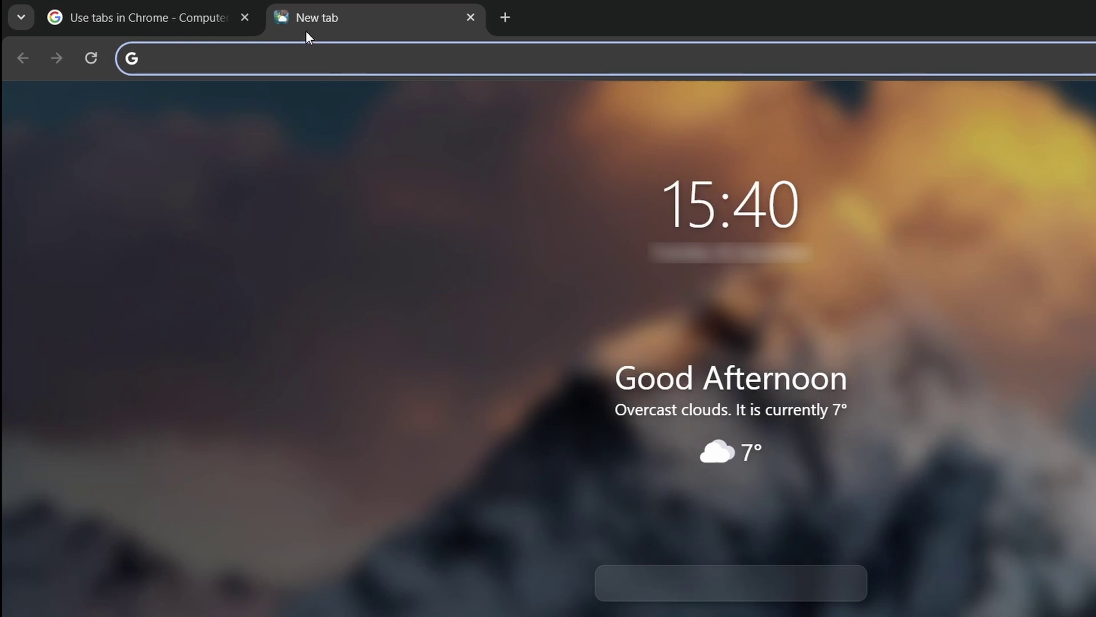
{"action": "key", "text": "ctrl+t"}
{"action": "key", "text": "ctrl+t"}
{"action": "key", "text": "ctrl+t"}
{"action": "key", "text": "ctrl+t"}
{"action": "key", "text": "ctrl+t"}
{"action": "key", "text": "ctrl+t"}
{"action": "key", "text": "ctrl+t"}
{"action": "key", "text": "ctrl+t"}
{"action": "key", "text": "ctrl+t"}
{"action": "key", "text": "ctrl+t"}
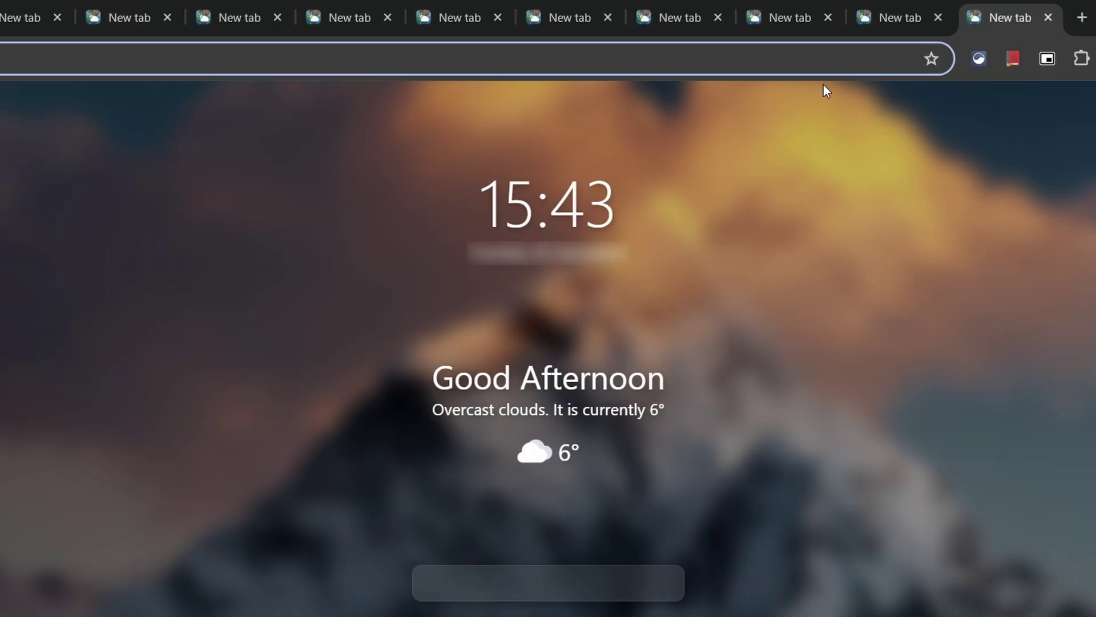
{"action": "key", "text": "ctrl+w"}
{"action": "key", "text": "ctrl+w"}
{"action": "key", "text": "ctrl+w"}
{"action": "key", "text": "ctrl+w"}
{"action": "key", "text": "ctrl+w"}
{"action": "key", "text": "ctrl+w"}
{"action": "key", "text": "ctrl+w"}
{"action": "key", "text": "ctrl+w"}
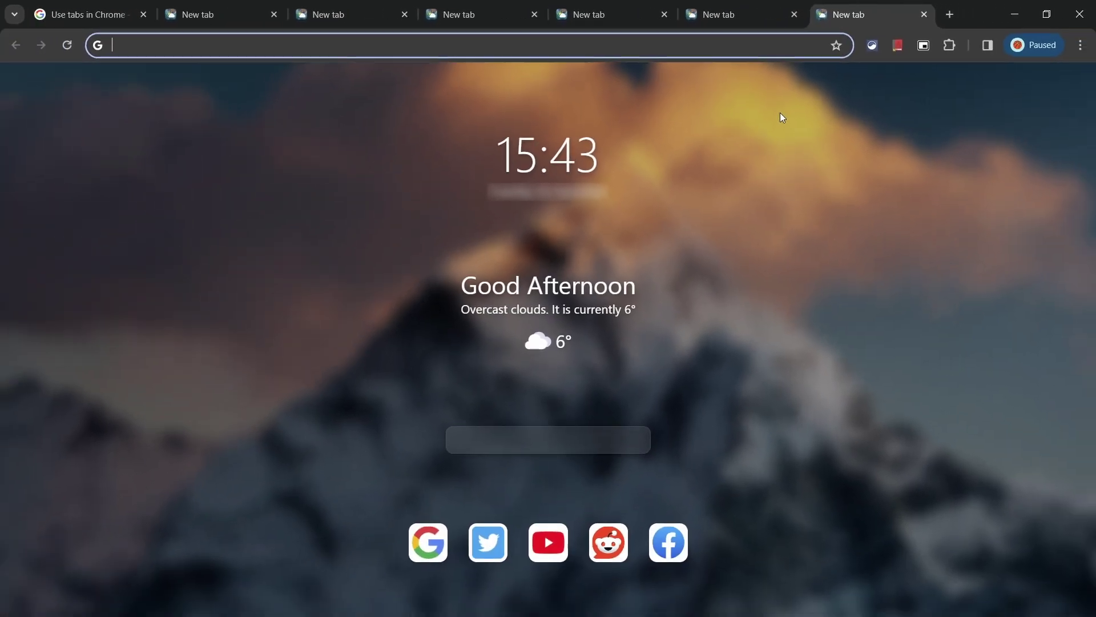
{"action": "key", "text": "ctrl+w"}
{"action": "key", "text": "ctrl+w"}
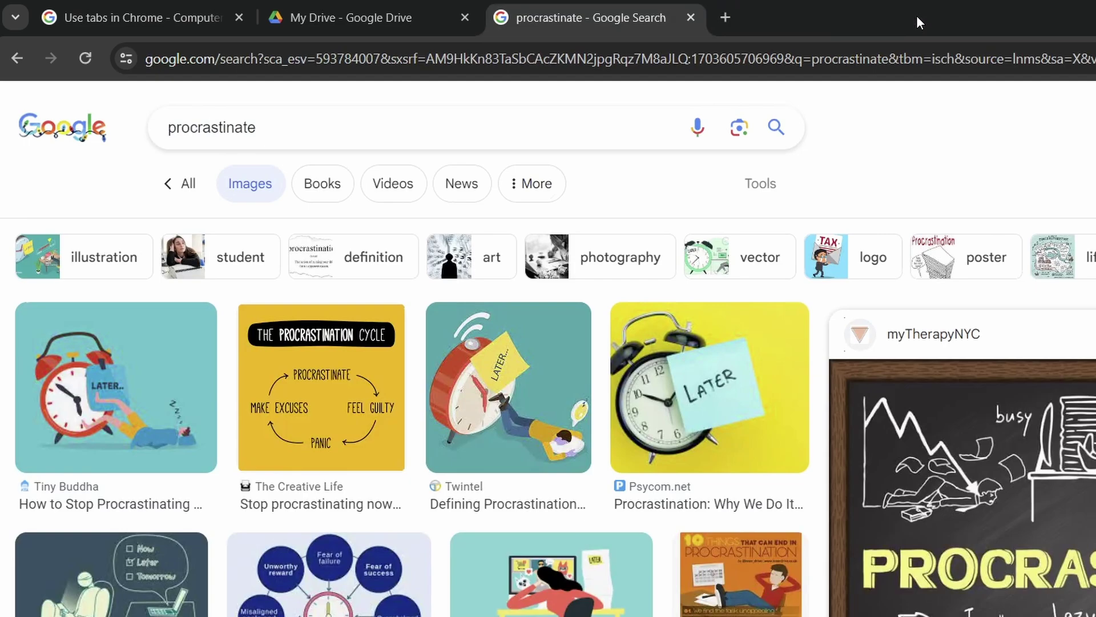
Step: Show the tab strip's Reopen closed tab option, then open History in a new tab with Ctrl+H
{"action": "right_click", "coordinate": [789, 18]}
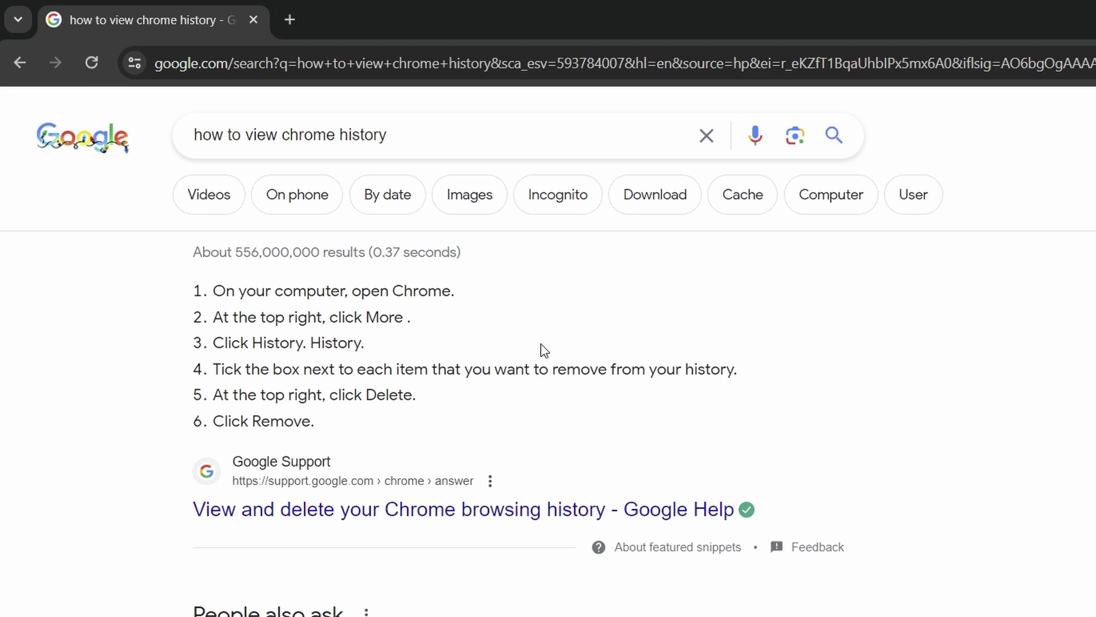
{"action": "key", "text": "ctrl+h"}
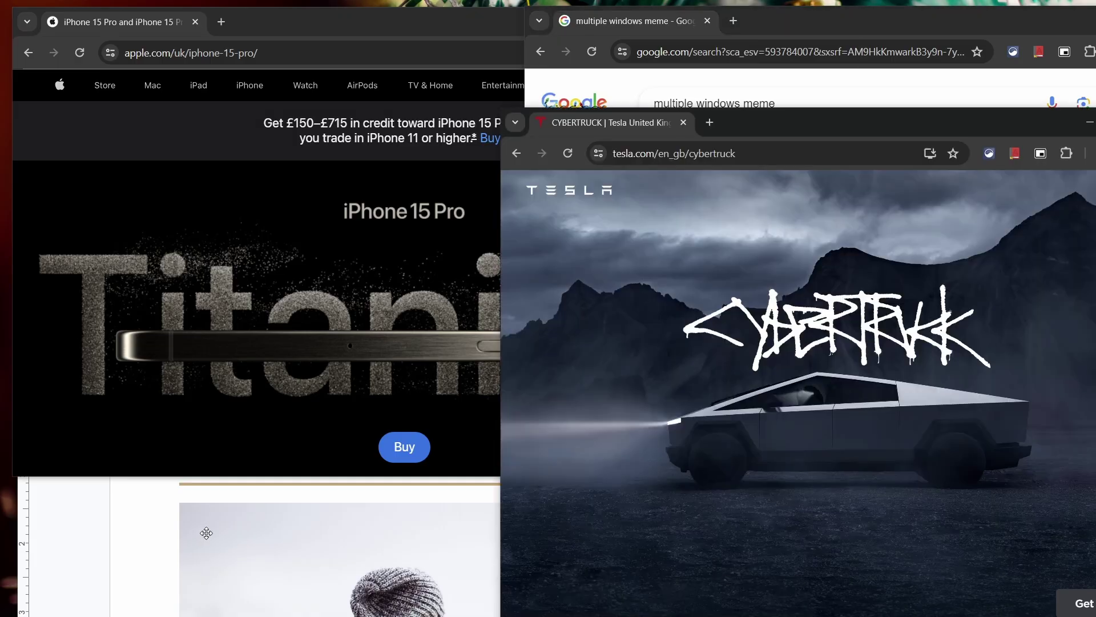
Step: Switch between the Docs and Apple iPhone windows, then close the Apple window with Ctrl+Shift+W
{"action": "left_click", "coordinate": [206, 533]}
{"action": "left_click", "coordinate": [181, 124]}
{"action": "key", "text": "ctrl+shift+w"}
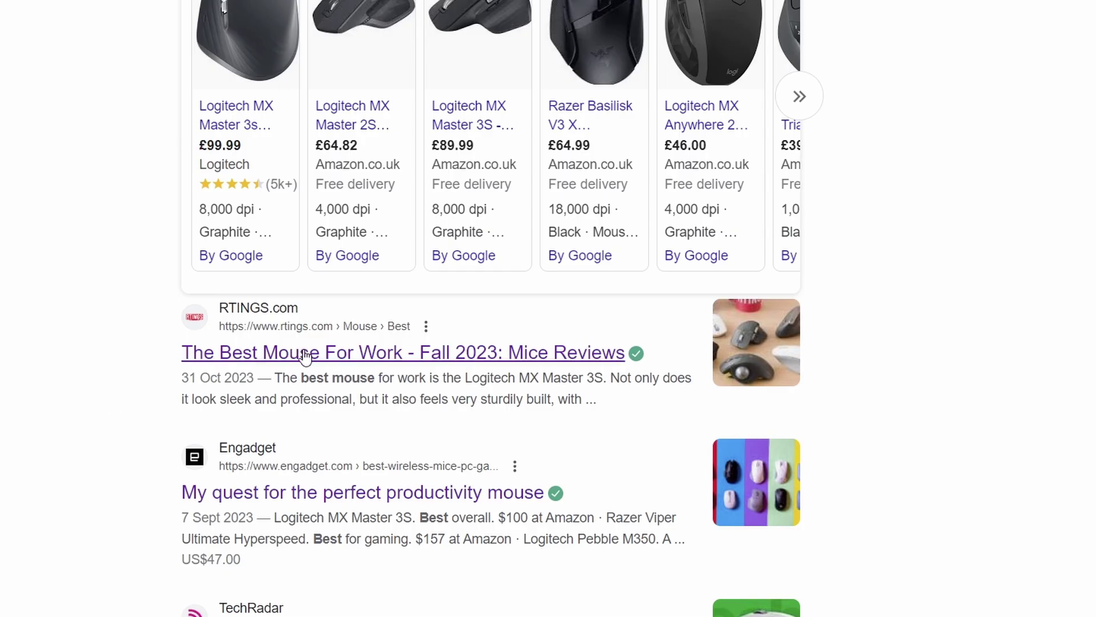
Step: Open the RTINGS review result in a new tab from its link menu
{"action": "right_click", "coordinate": [305, 354]}
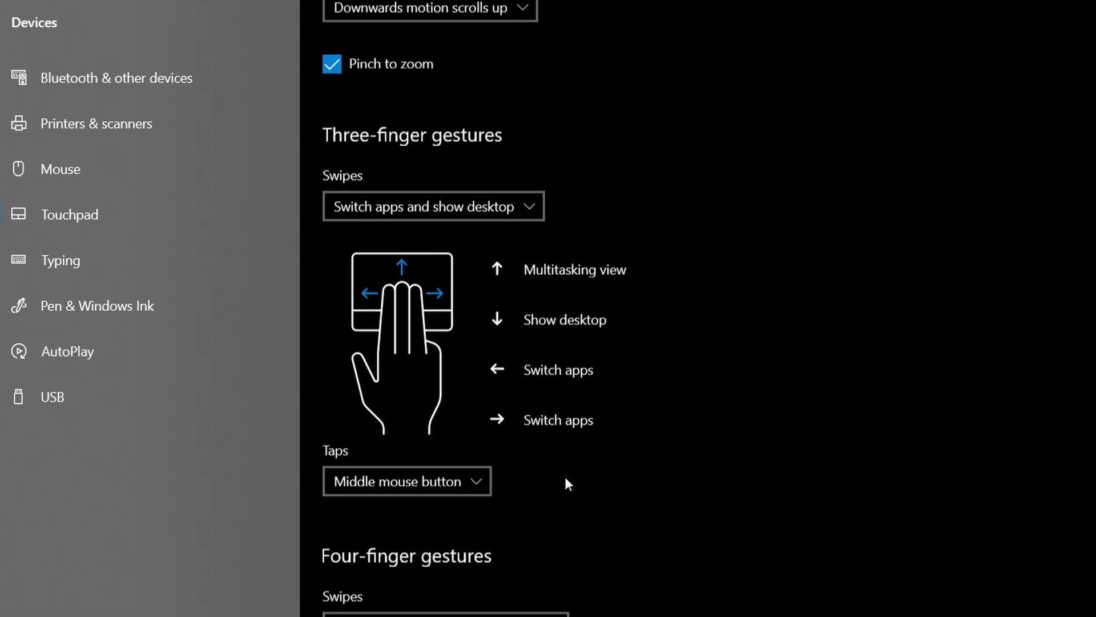
{"action": "scroll", "coordinate": [564, 476], "scroll_direction": "down", "scroll_amount": 1}
{"action": "scroll", "coordinate": [563, 473], "scroll_direction": "up", "scroll_amount": 3}
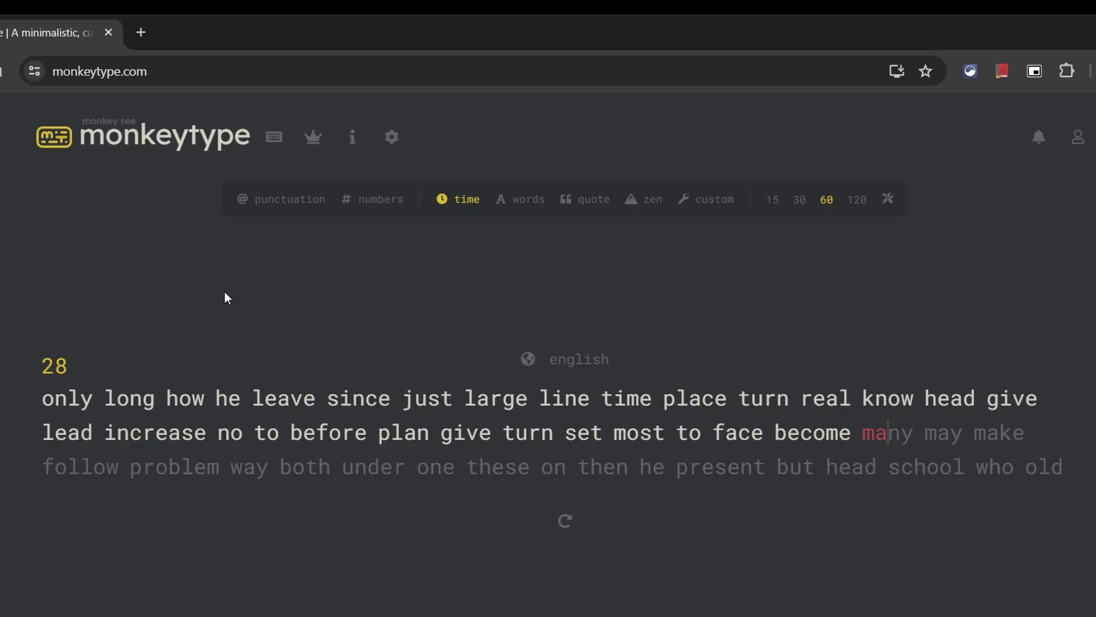
Step: Replace the monkeytype address with a 'how to type faster' Google search and scroll the results
{"action": "key", "text": "ctrl+l"}
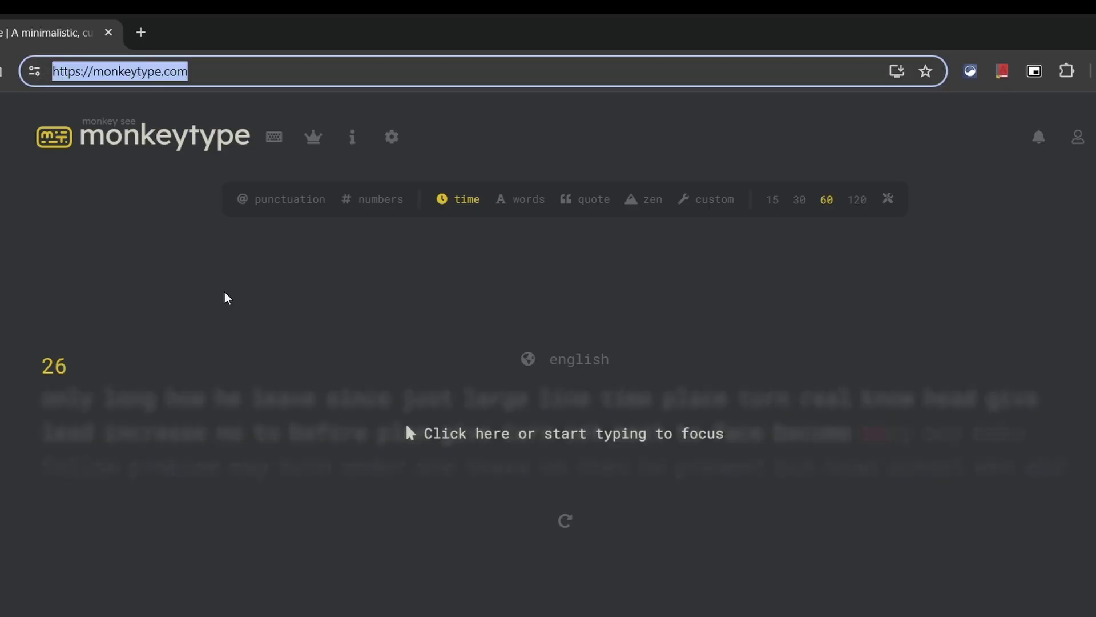
{"action": "type", "text": "how to typ"}
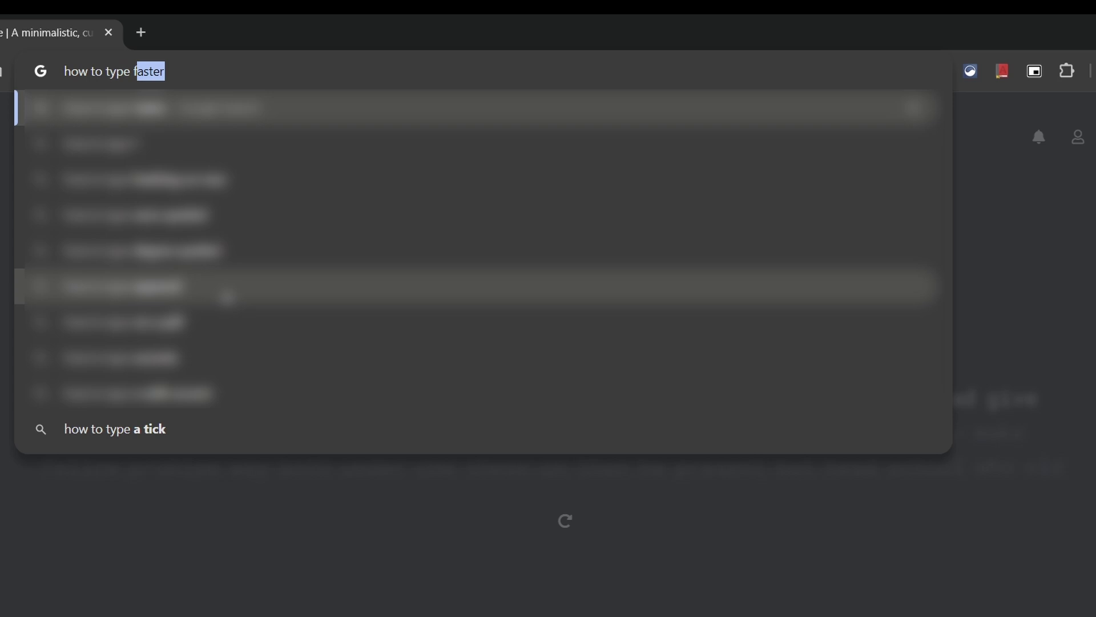
{"action": "type", "text": "e f"}
{"action": "key", "text": "Return"}
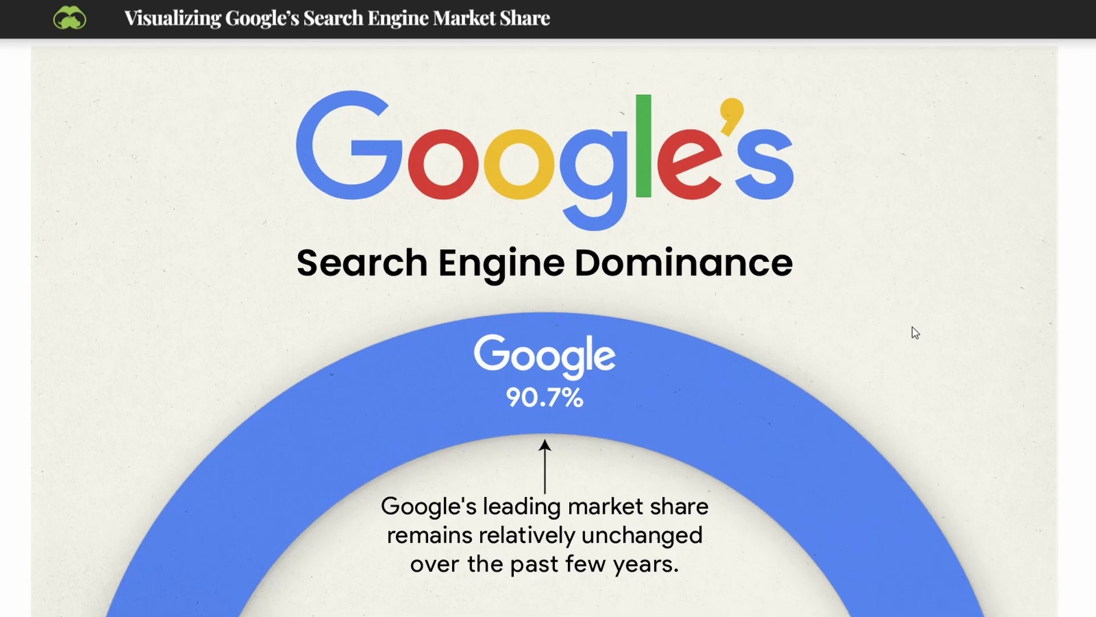
{"action": "scroll", "coordinate": [913, 327], "scroll_direction": "down", "scroll_amount": 5}
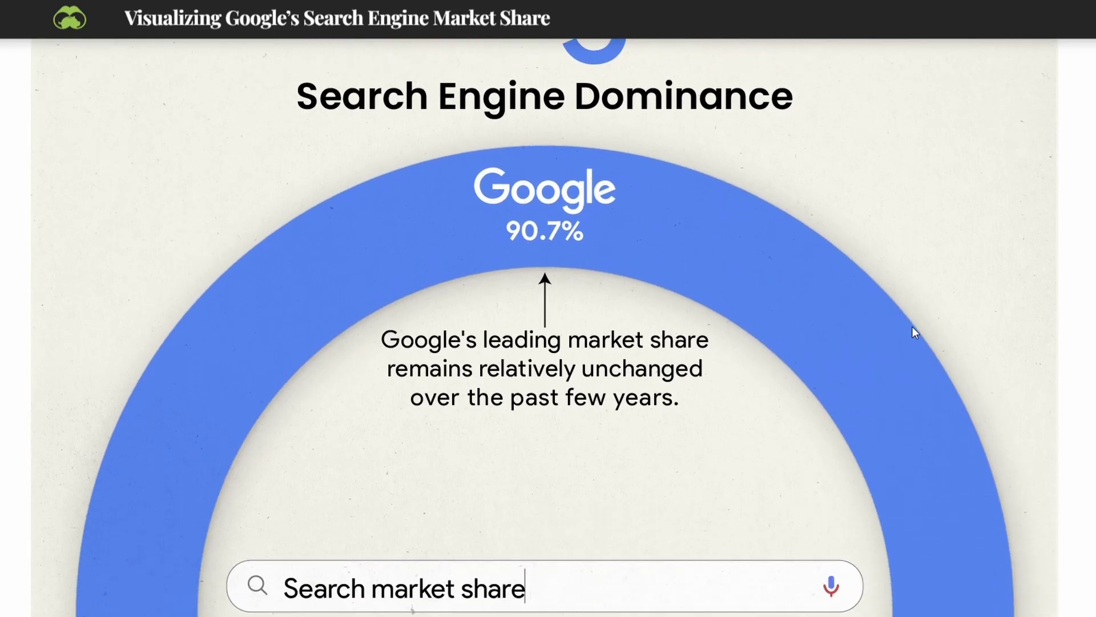
{"action": "scroll", "coordinate": [912, 326], "scroll_direction": "down", "scroll_amount": 7}
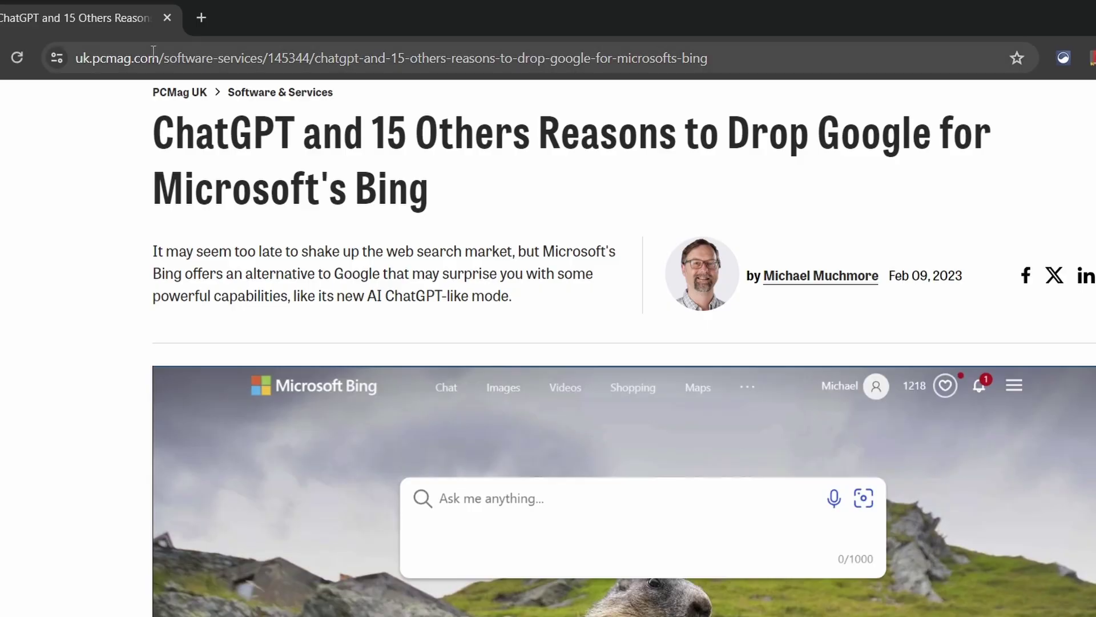
Step: Open the Downloads page with Ctrl+J, close it with Ctrl+W, and show Chrome's three-dot menu
{"action": "key", "text": "ctrl+l"}
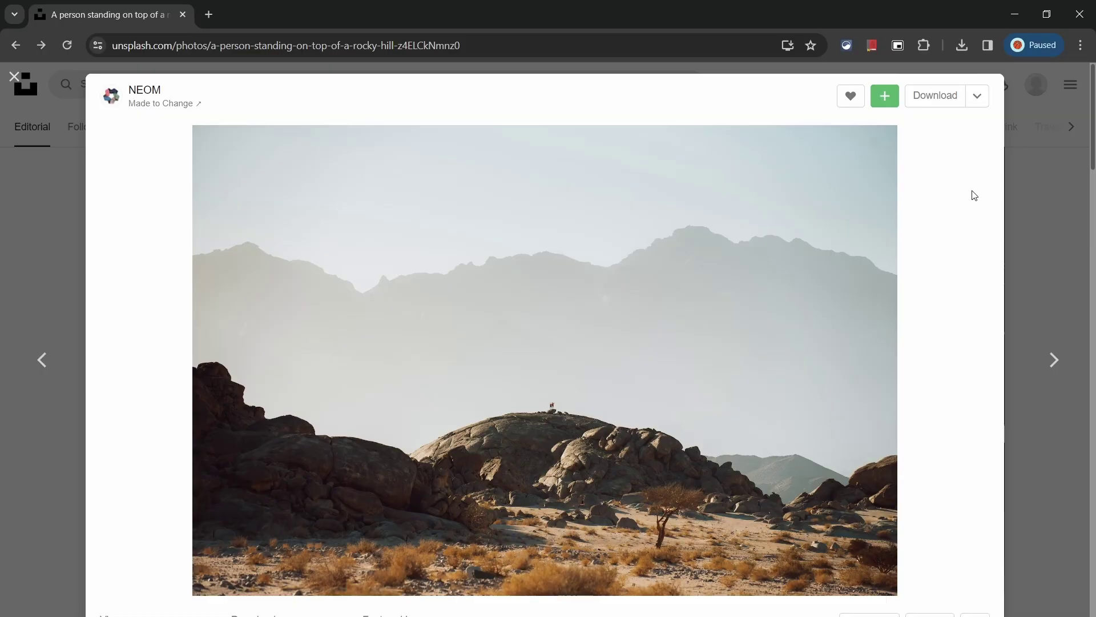
{"action": "key", "text": "ctrl+j"}
{"action": "key", "text": "ctrl+w"}
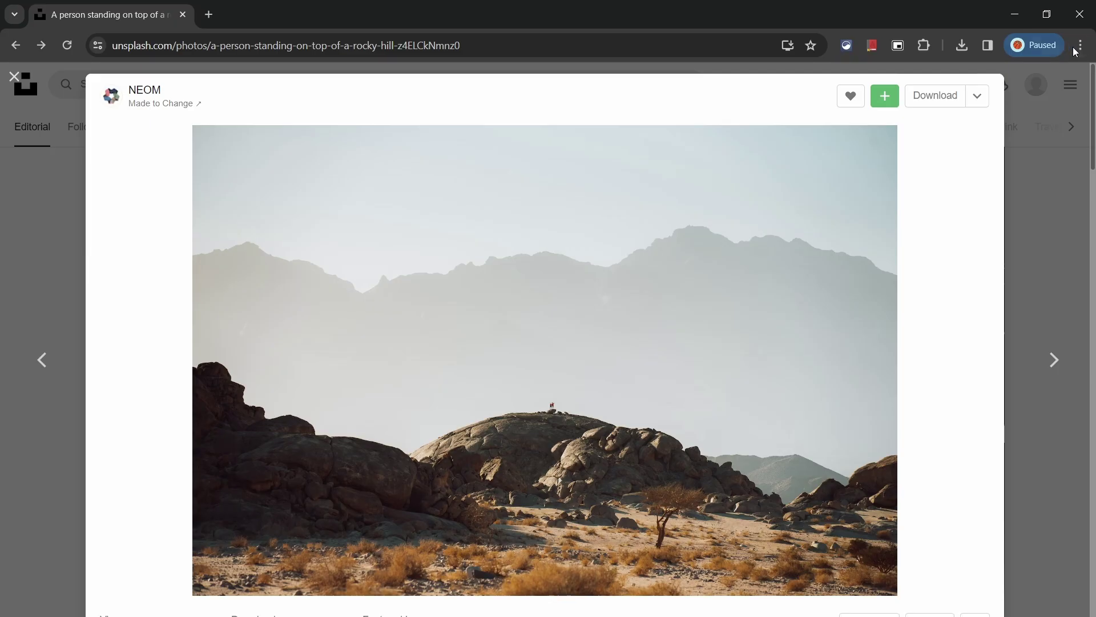
{"action": "left_click", "coordinate": [1081, 45]}
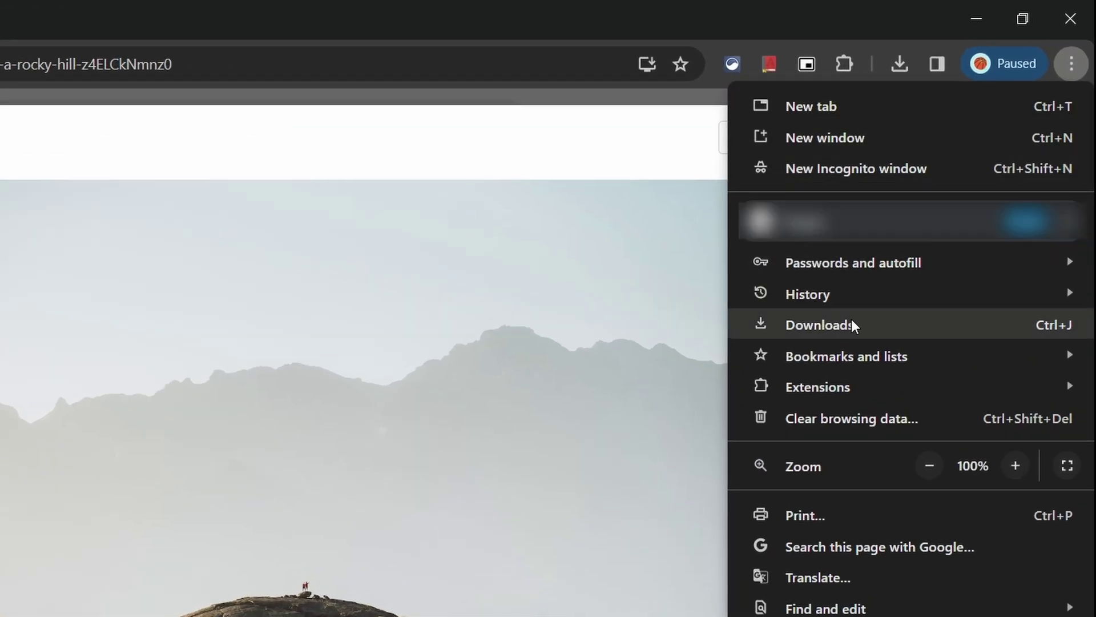
Step: Cycle forward and back through the Instagram, Apple Store, X and Reddit tabs with Ctrl+Tab and Ctrl+Shift+Tab
{"action": "key", "text": "Escape"}
{"action": "key", "text": "ctrl+Tab"}
{"action": "key", "text": "ctrl+Tab"}
{"action": "key", "text": "ctrl+Tab"}
{"action": "key", "text": "ctrl+Tab"}
{"action": "key", "text": "ctrl+Tab"}
{"action": "key", "text": "ctrl+Tab"}
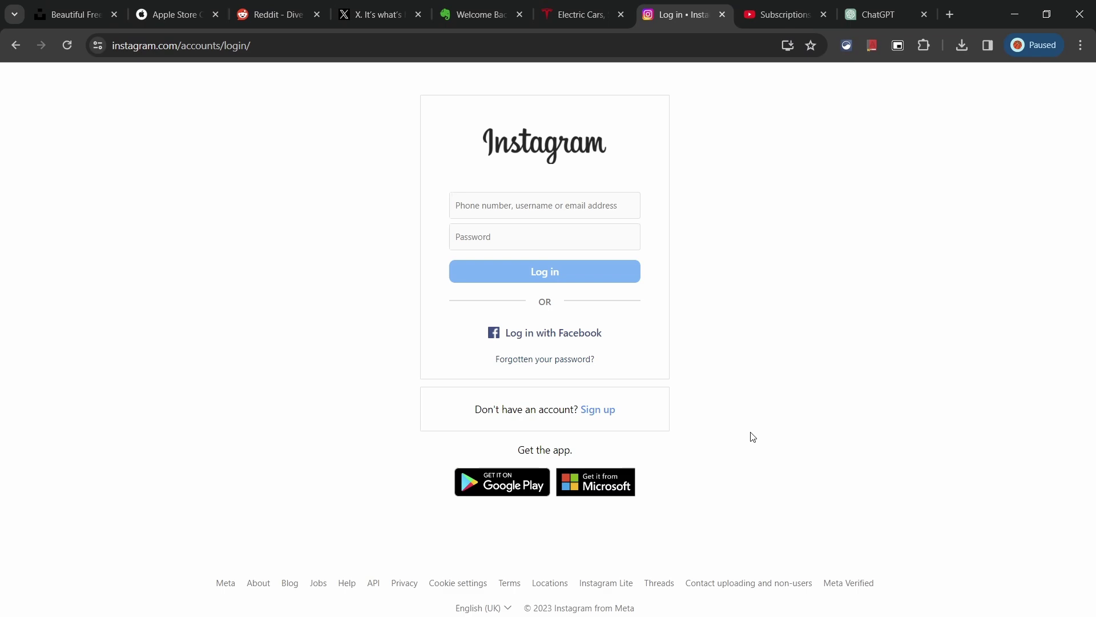
{"action": "key", "text": "ctrl+Tab"}
{"action": "key", "text": "ctrl+shift+Tab"}
{"action": "key", "text": "ctrl+shift+Tab"}
{"action": "key", "text": "ctrl+shift+Tab"}
{"action": "key", "text": "ctrl+shift+Tab"}
{"action": "key", "text": "ctrl+shift+Tab"}
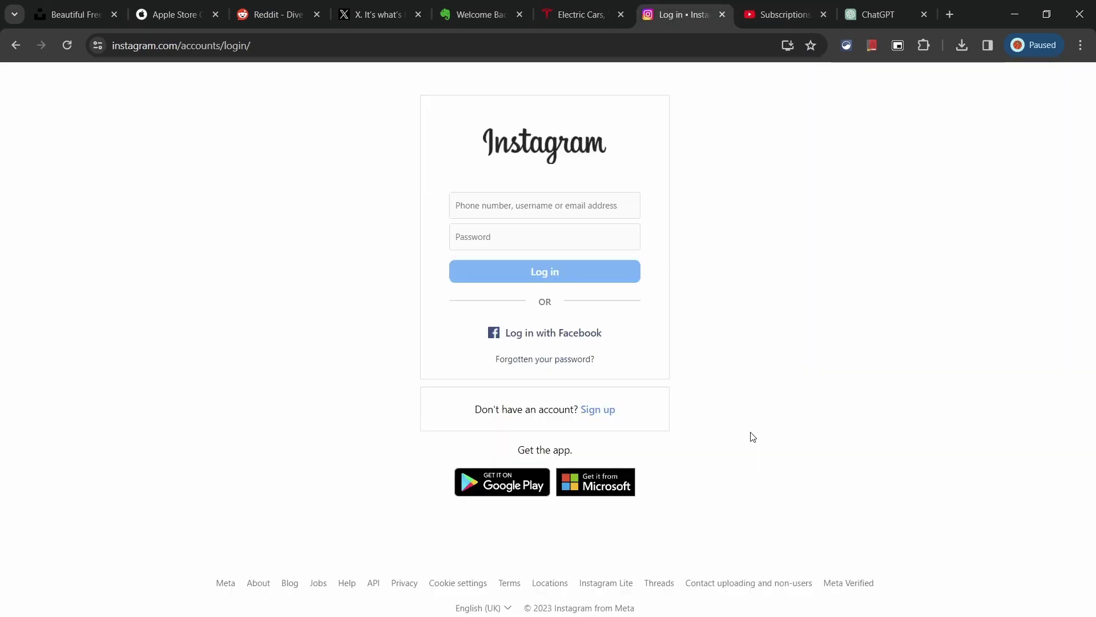
{"action": "key", "text": "ctrl+shift+Tab"}
{"action": "key", "text": "ctrl+Tab"}
{"action": "key", "text": "ctrl+Tab"}
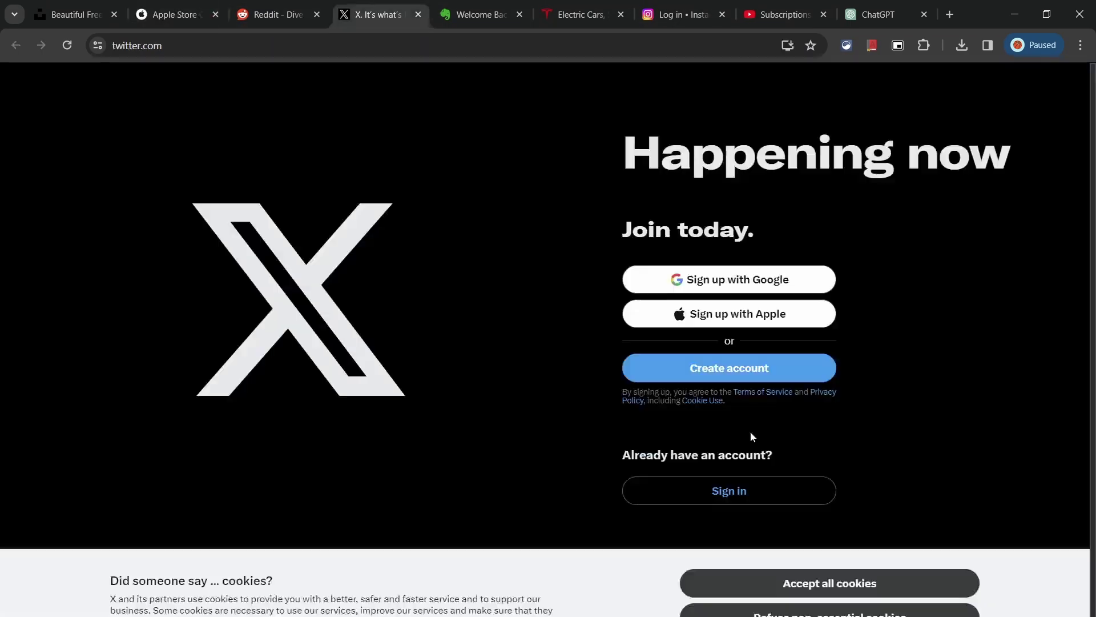
{"action": "key", "text": "ctrl+Tab"}
{"action": "key", "text": "ctrl+Tab"}
{"action": "key", "text": "ctrl+Tab"}
{"action": "key", "text": "ctrl+shift+Tab"}
{"action": "key", "text": "ctrl+shift+Tab"}
{"action": "key", "text": "ctrl+shift+Tab"}
{"action": "key", "text": "ctrl+shift+Tab"}
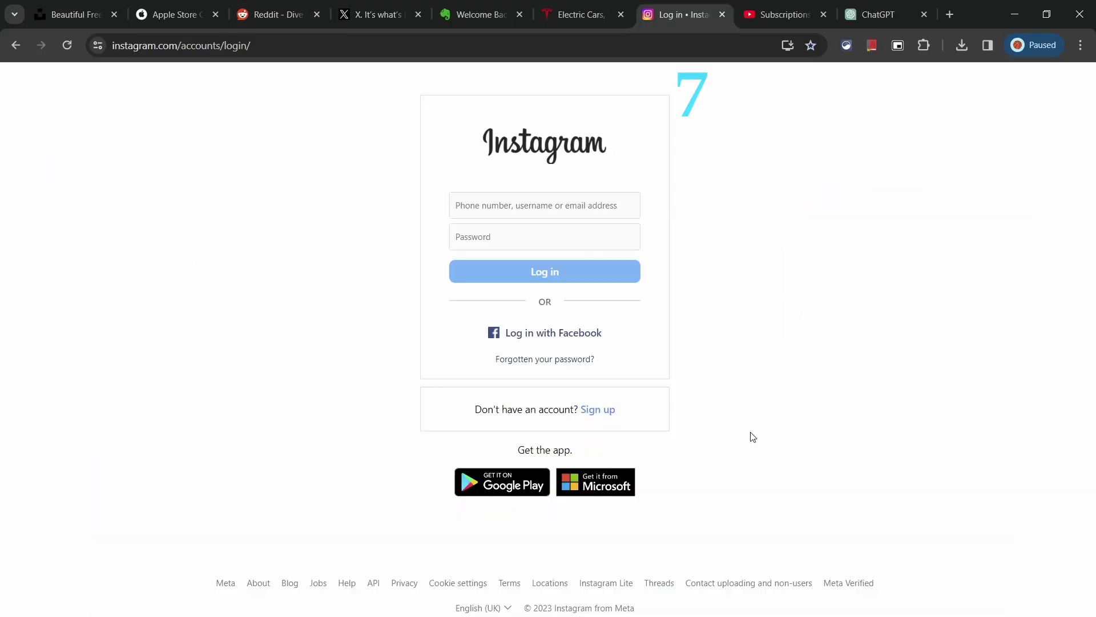
Step: Jump straight to tabs by position with Ctrl+4, Ctrl+9, Ctrl+1, Ctrl+4 and Ctrl+3
{"action": "key", "text": "ctrl+4"}
{"action": "key", "text": "ctrl+9"}
{"action": "key", "text": "ctrl+1"}
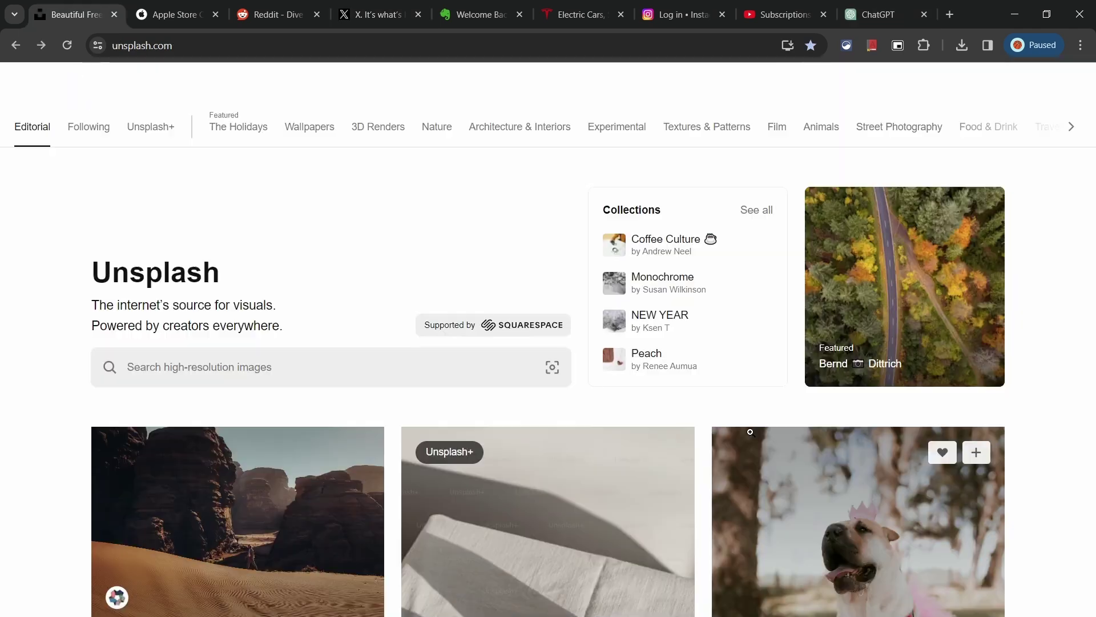
{"action": "key", "text": "ctrl+4"}
{"action": "key", "text": "ctrl+3"}
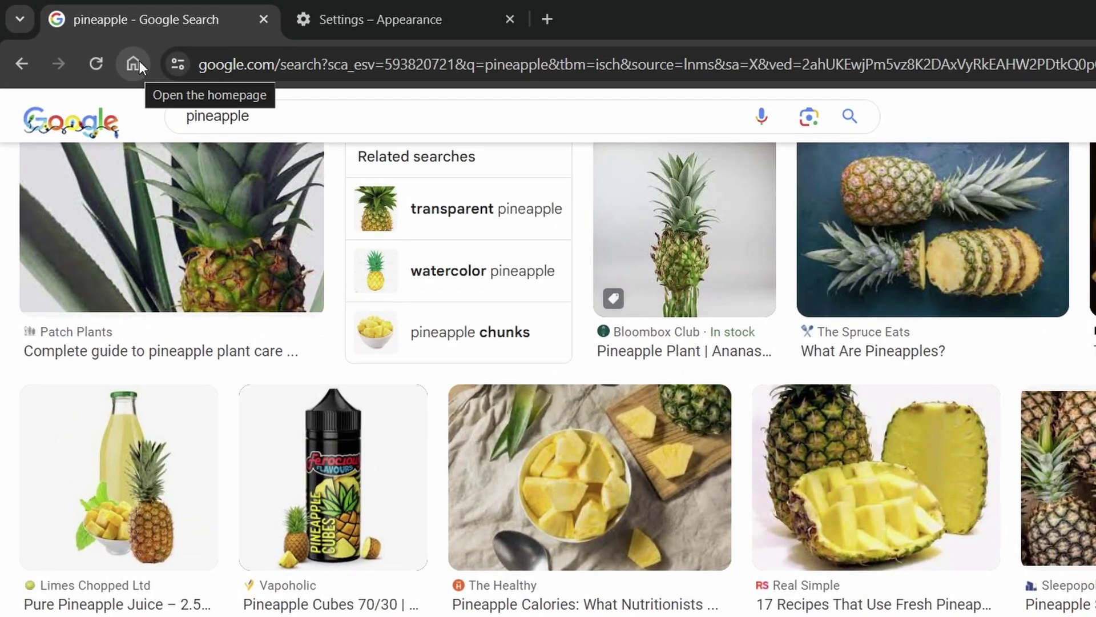
Step: Change the Show Home button URL from google.com to the pasted YouTube video link
{"action": "left_click", "coordinate": [139, 60]}
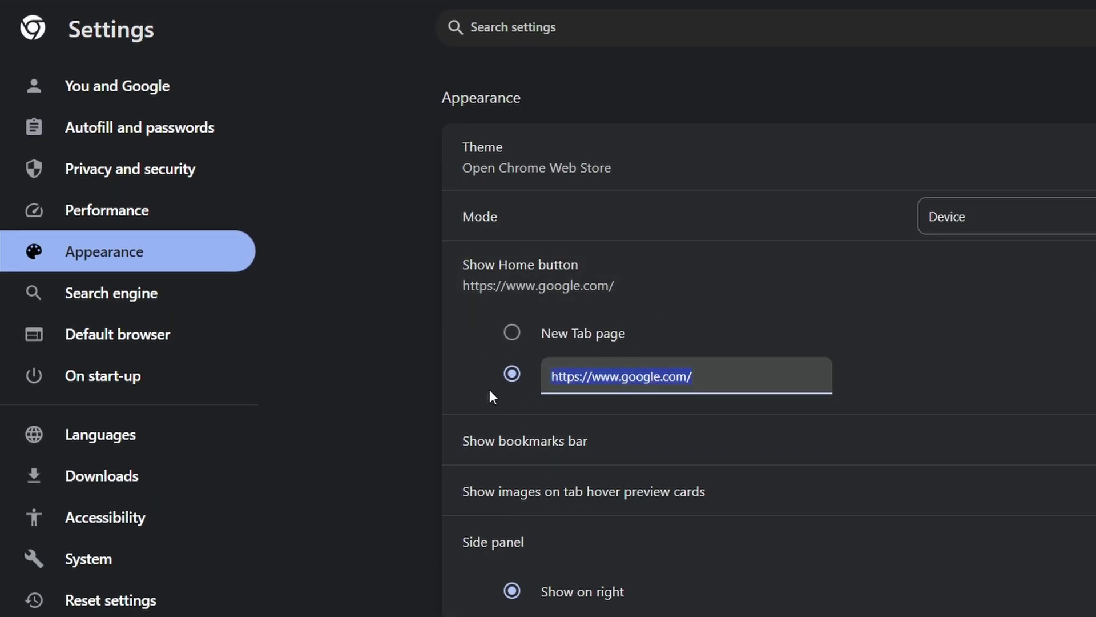
{"action": "type", "text": "https://www.youtube.com/watch?v=dQw4w9WgXcQ"}
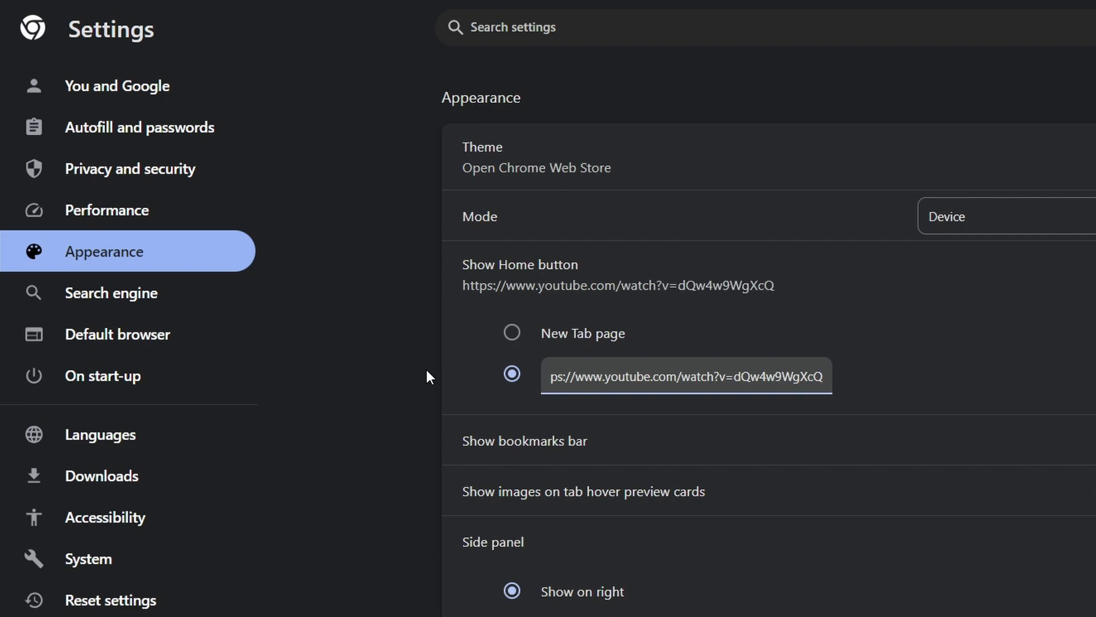